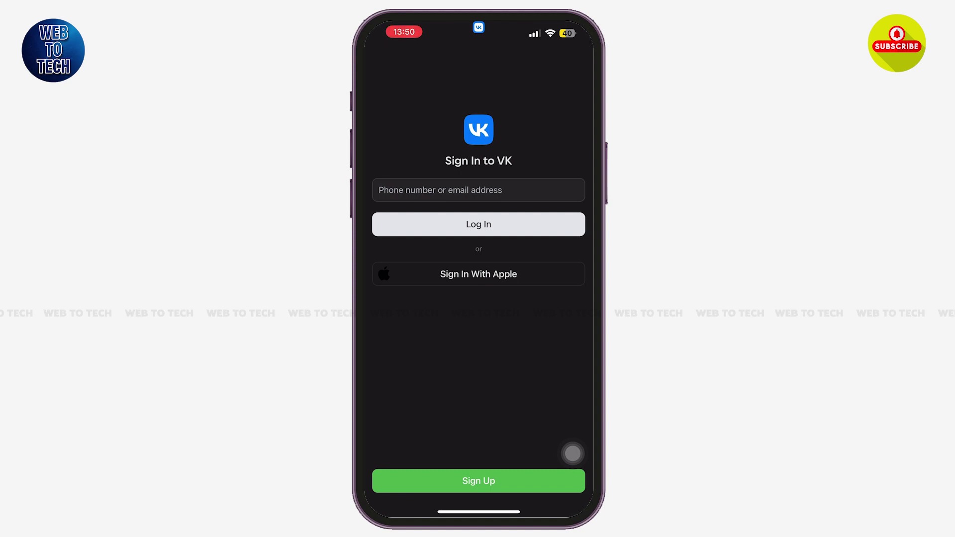
Fill the account's phone number into the sign-in field and submit it to log in.
left_click(478, 190)
left_click(378, 433)
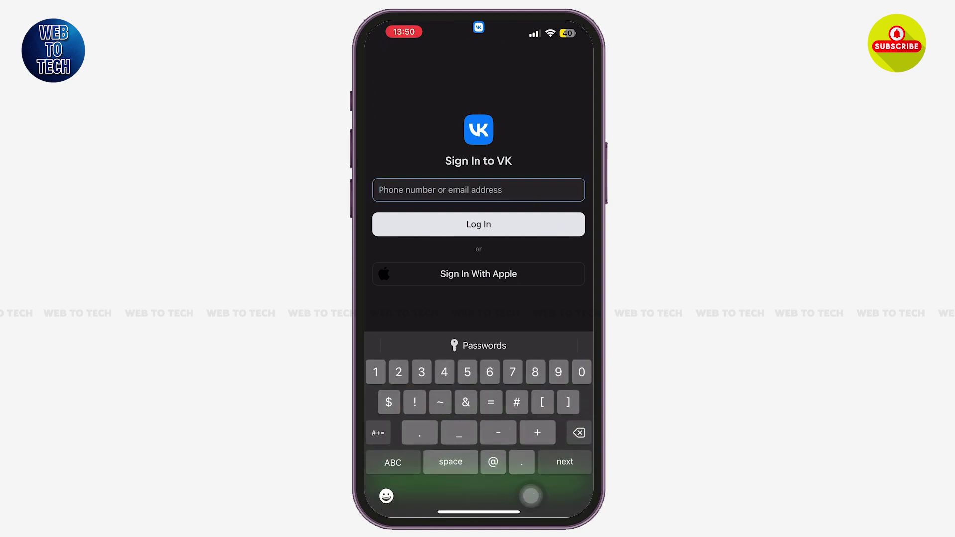
left_click(538, 433)
left_click(558, 372)
left_click(512, 372)
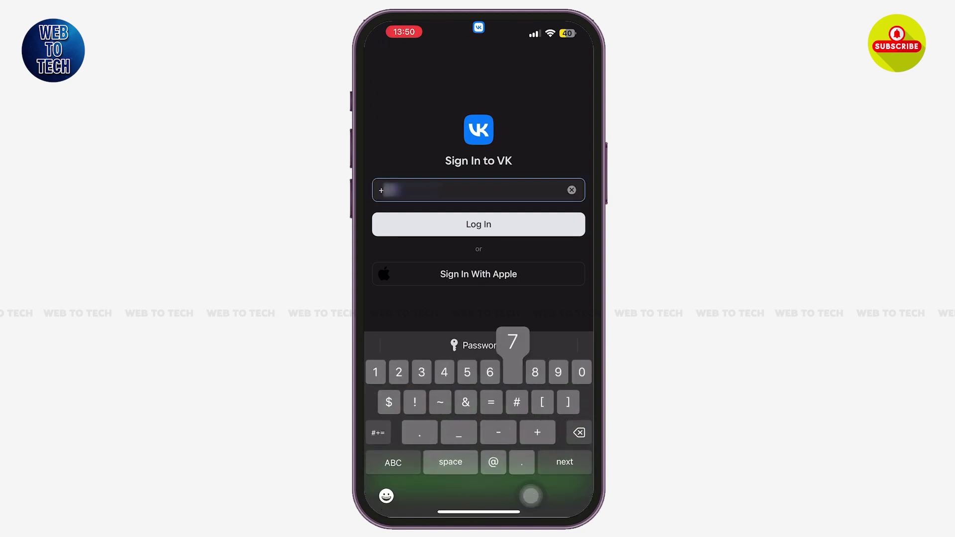
left_click(393, 462)
left_click(558, 372)
left_click(444, 372)
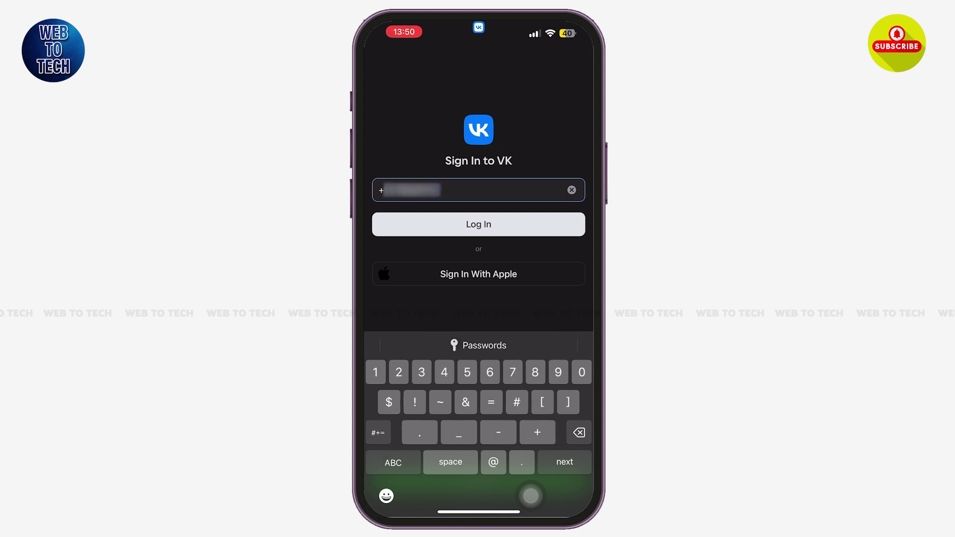
type("33")
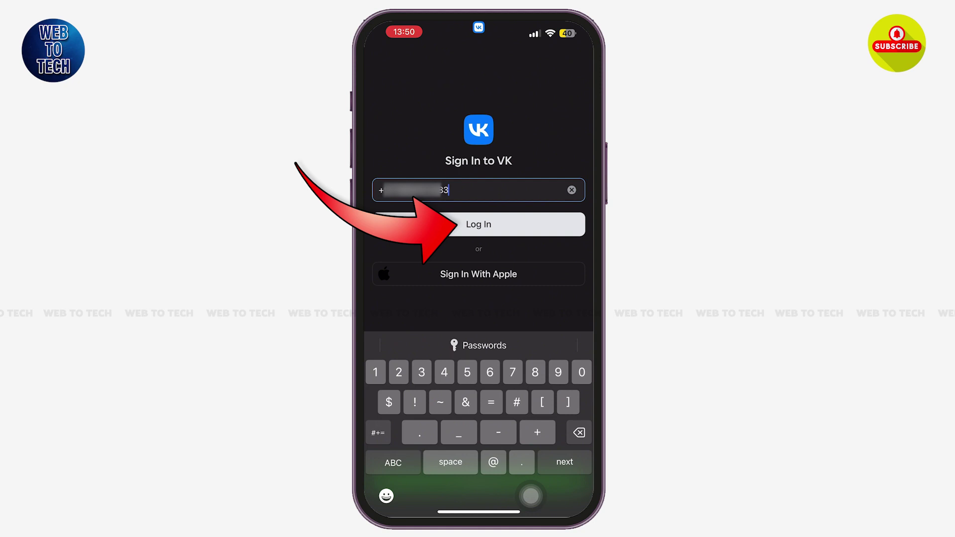
left_click(478, 224)
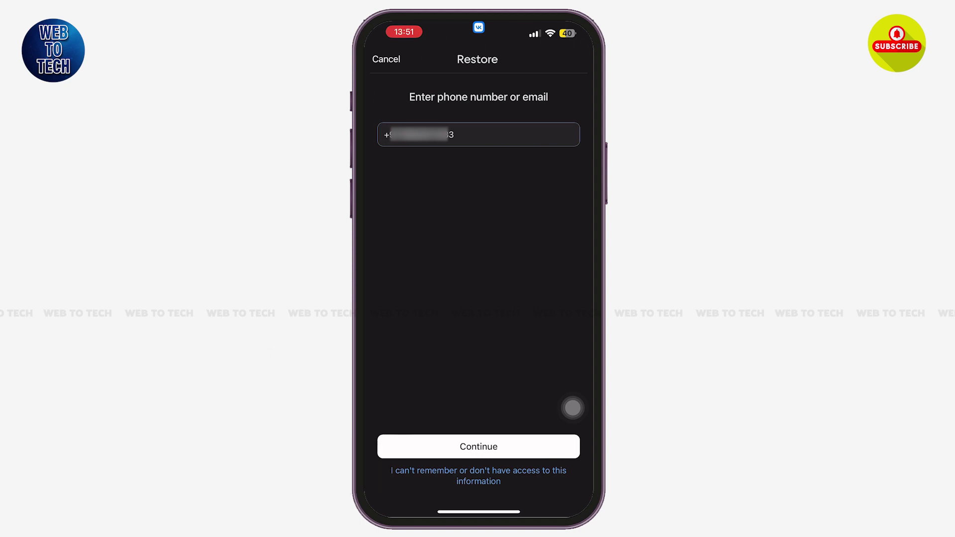
Continue from the Restore page so VK calls the number for verification.
left_click(478, 447)
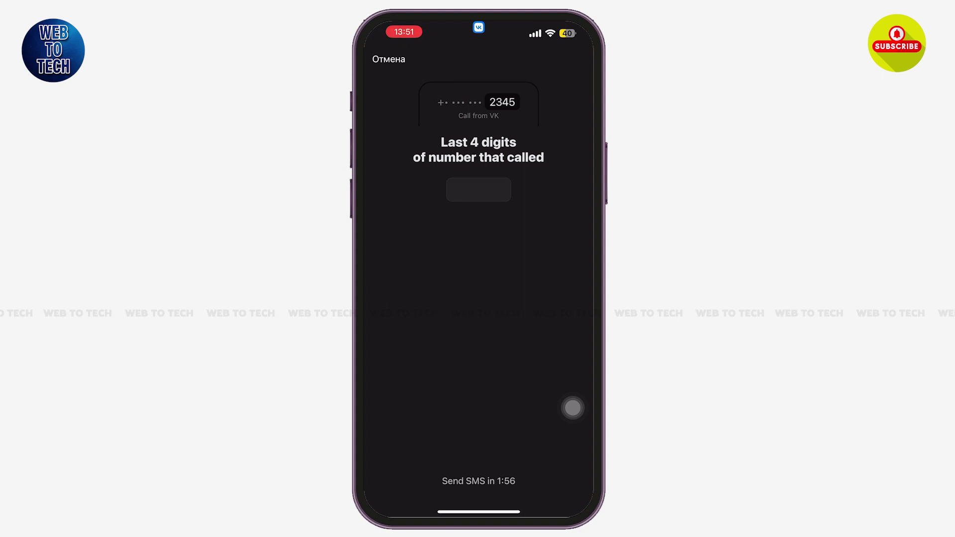
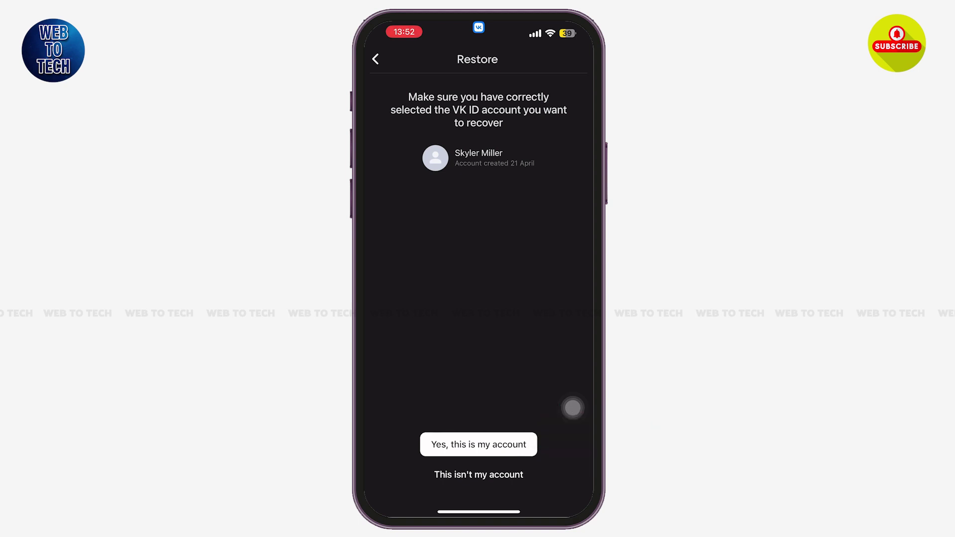
Confirm 'Yes, this is my account' to reach the Create new password screen.
left_click(478, 444)
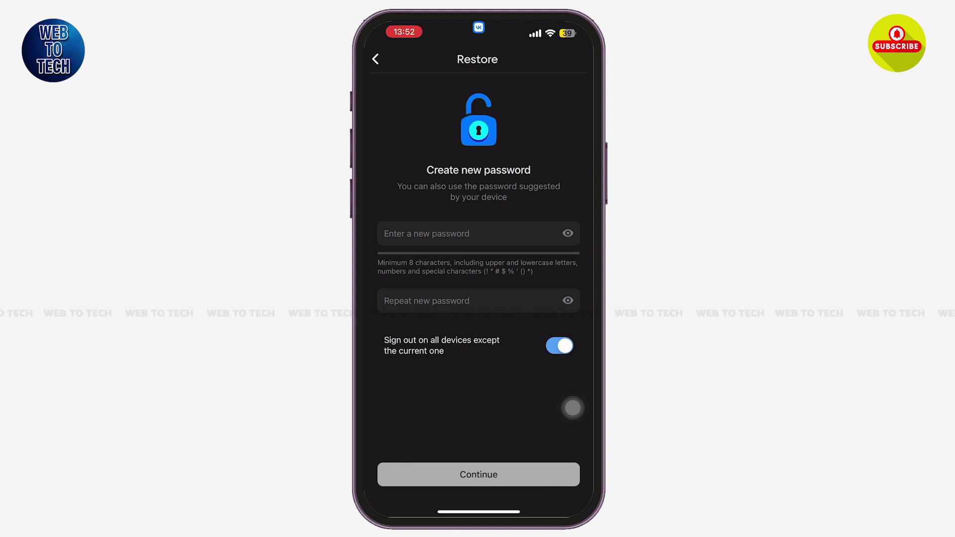
Enter a strong new password and move to the repeat field.
left_click(478, 234)
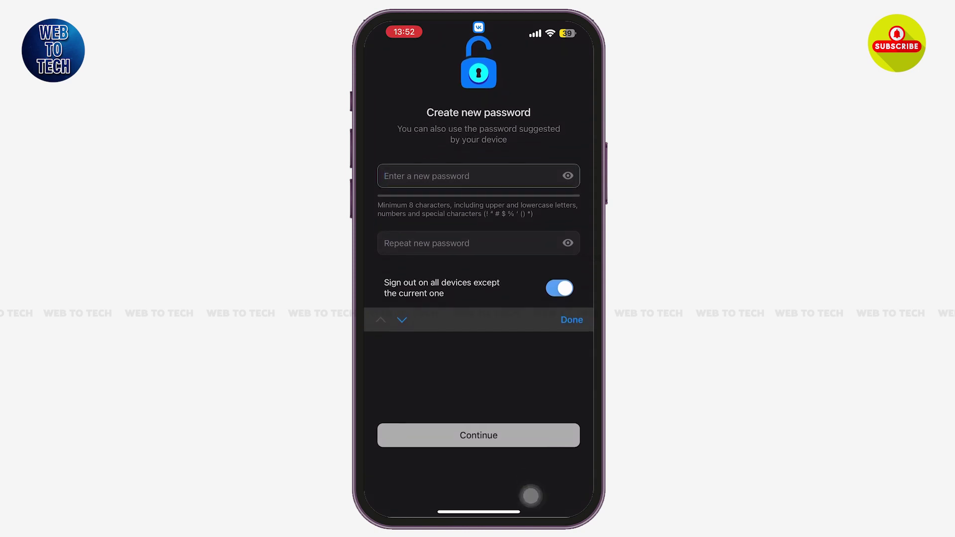
type("••••")
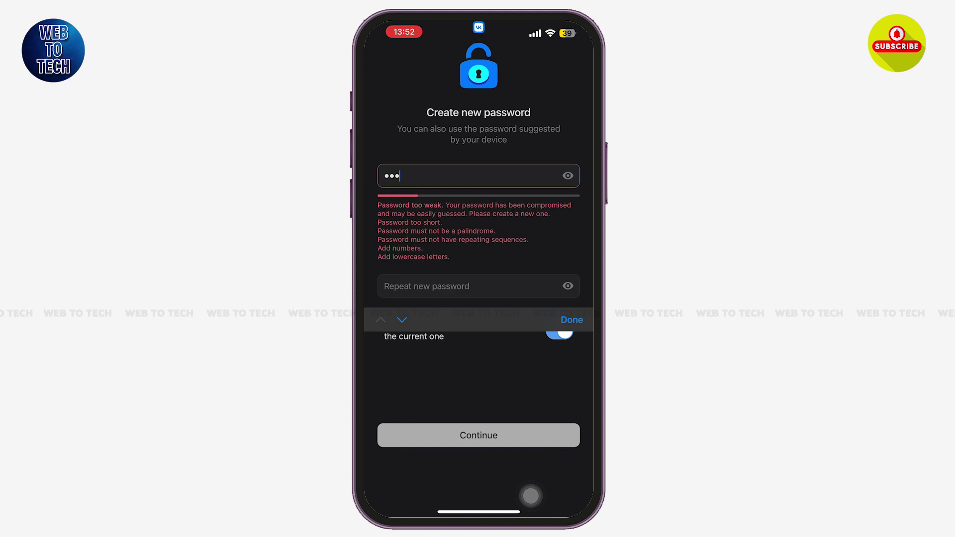
type("•••")
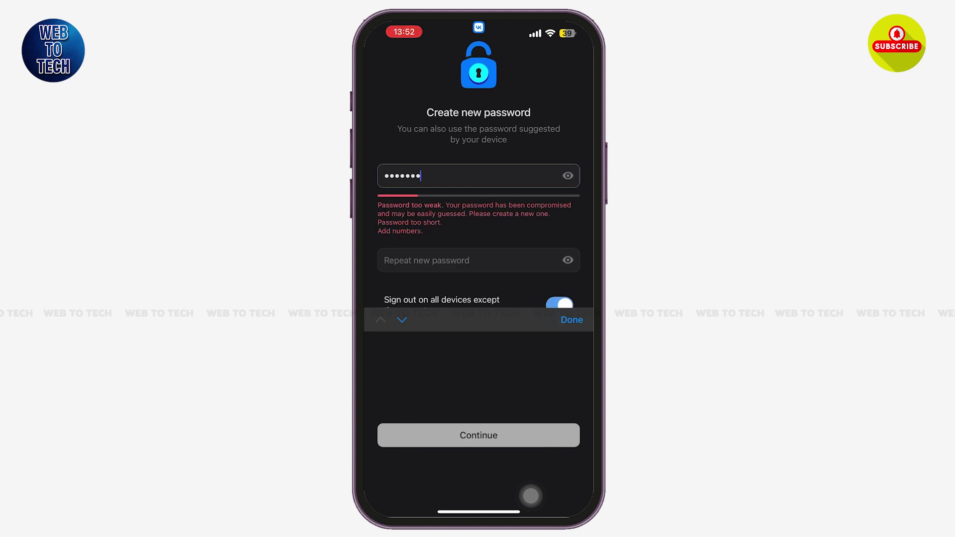
type("••••")
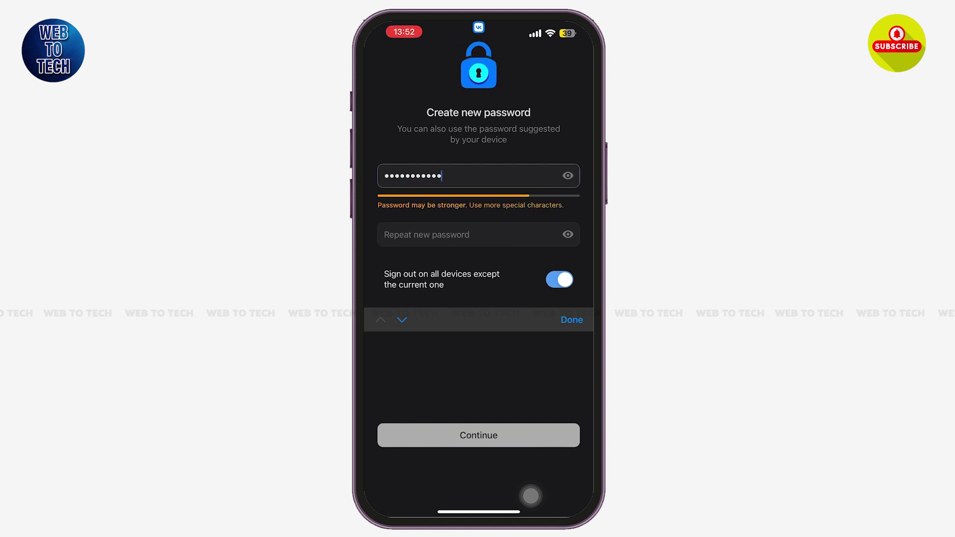
key("Tab")
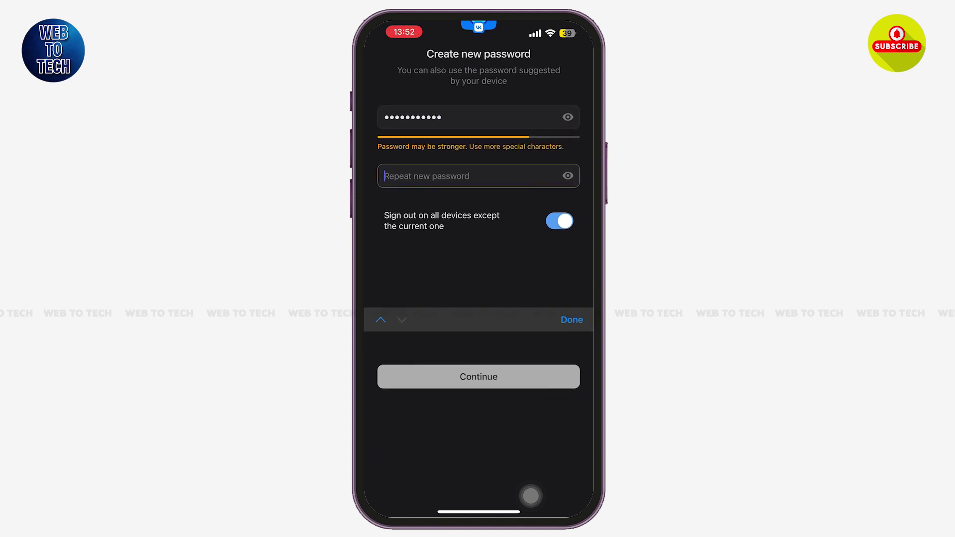
type("•••••••••")
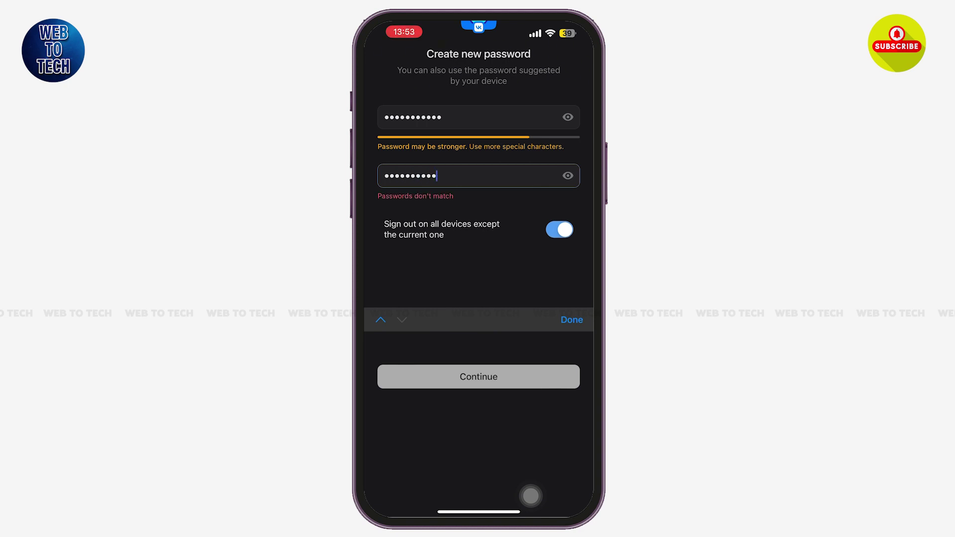
type("••")
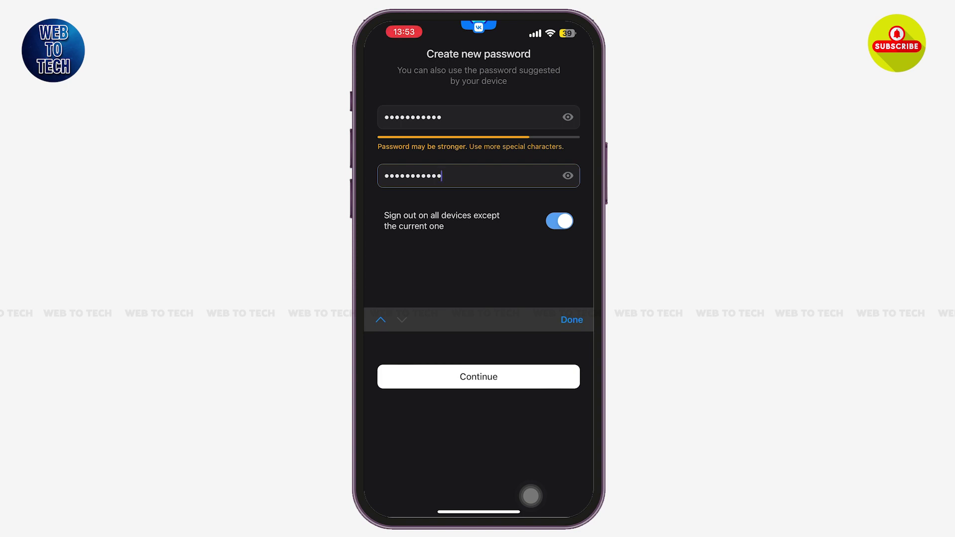
Dismiss the keyboard with Done once the repeated password matches.
left_click(571, 320)
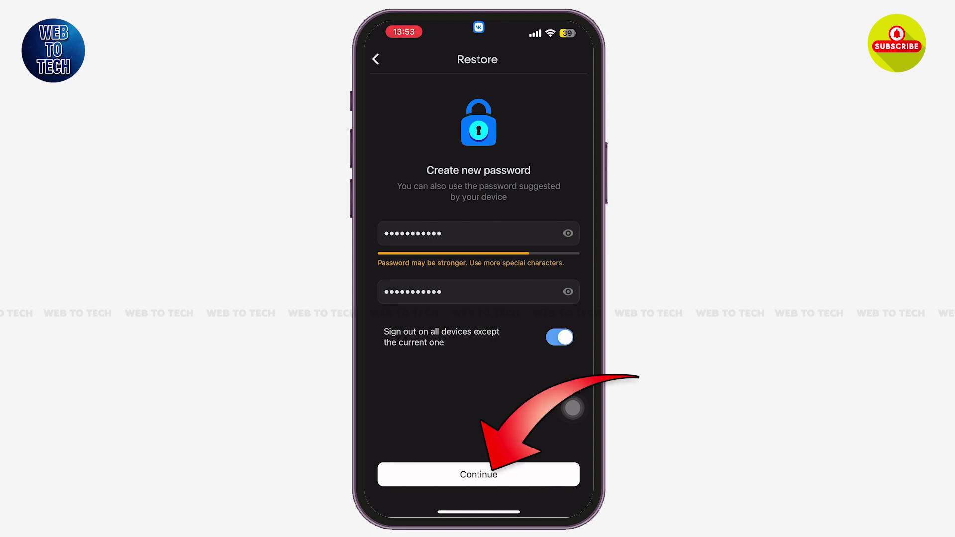
Continue to submit the new password and restore the account.
left_click(478, 474)
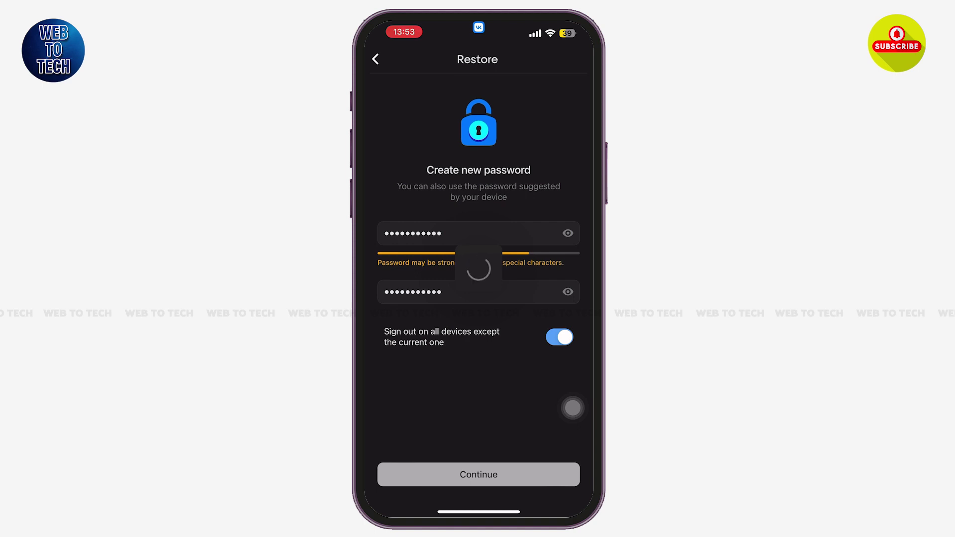